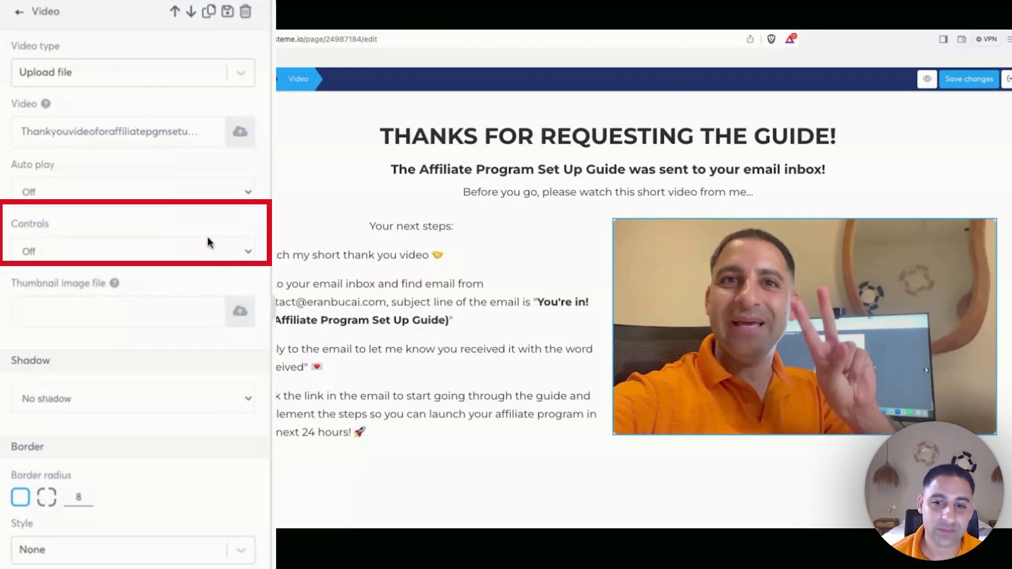
Toggle the video element's player controls on and off to compare them, leaving Controls set to On.
left_click(210, 244)
left_click(210, 243)
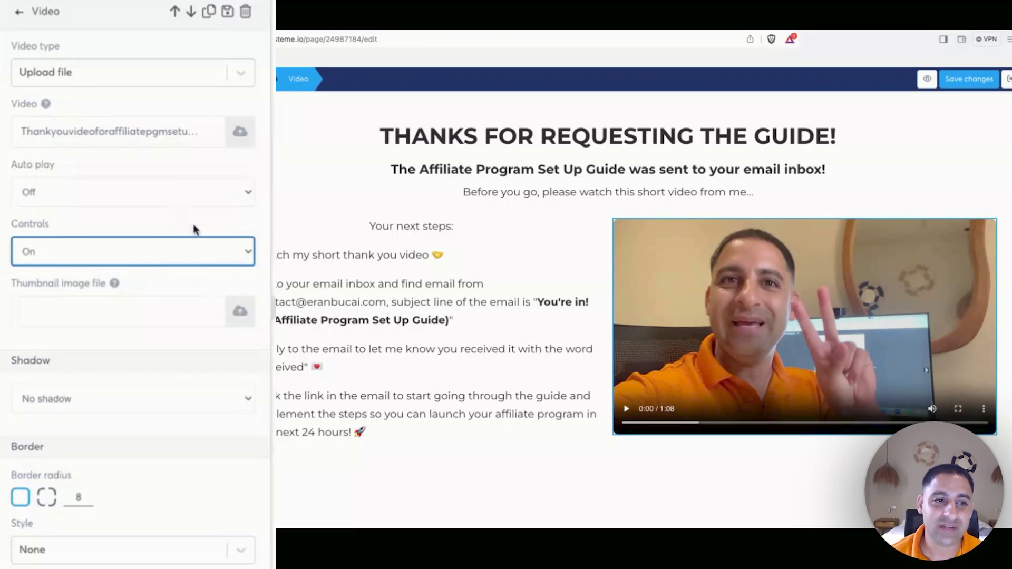
left_click(221, 253)
left_click(216, 259)
left_click(207, 272)
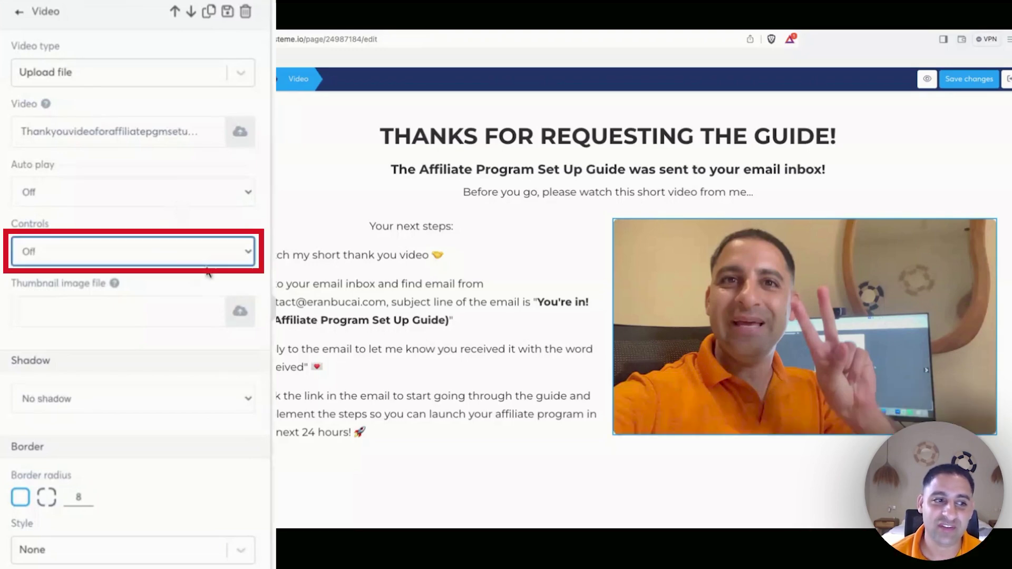
left_click(204, 243)
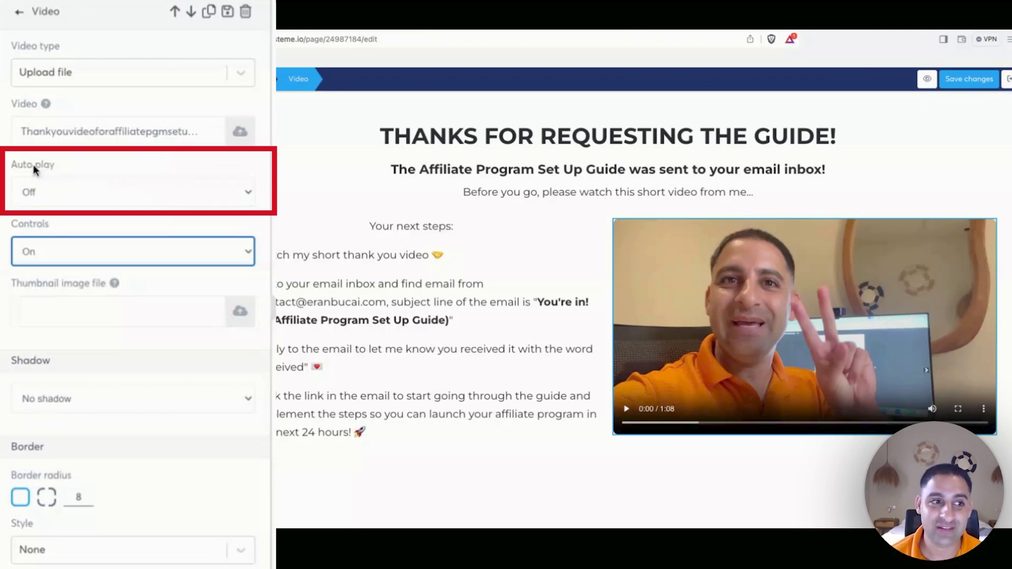
Set the video's Auto play to On and save the page changes.
left_click(90, 192)
left_click(90, 181)
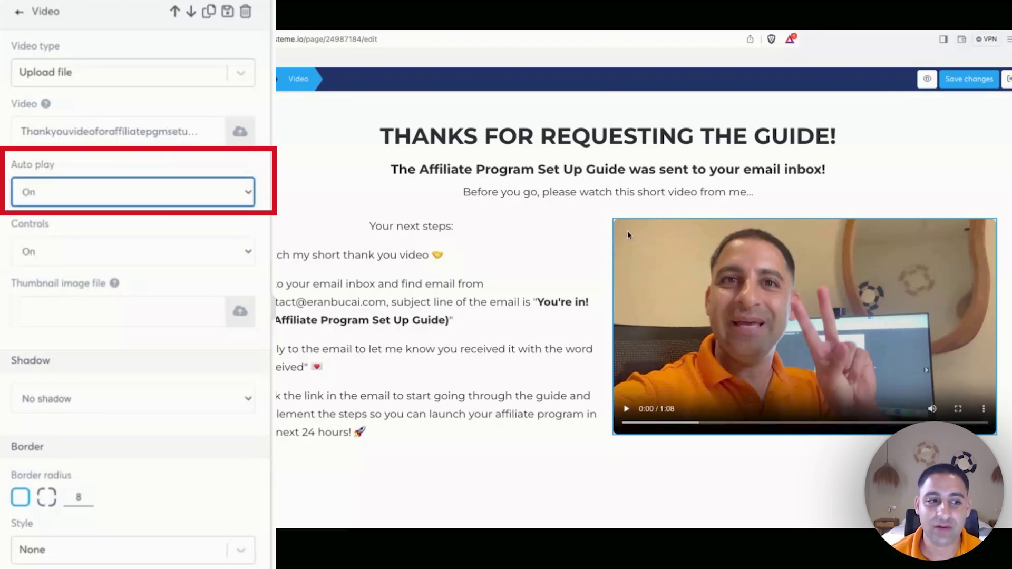
left_click(953, 84)
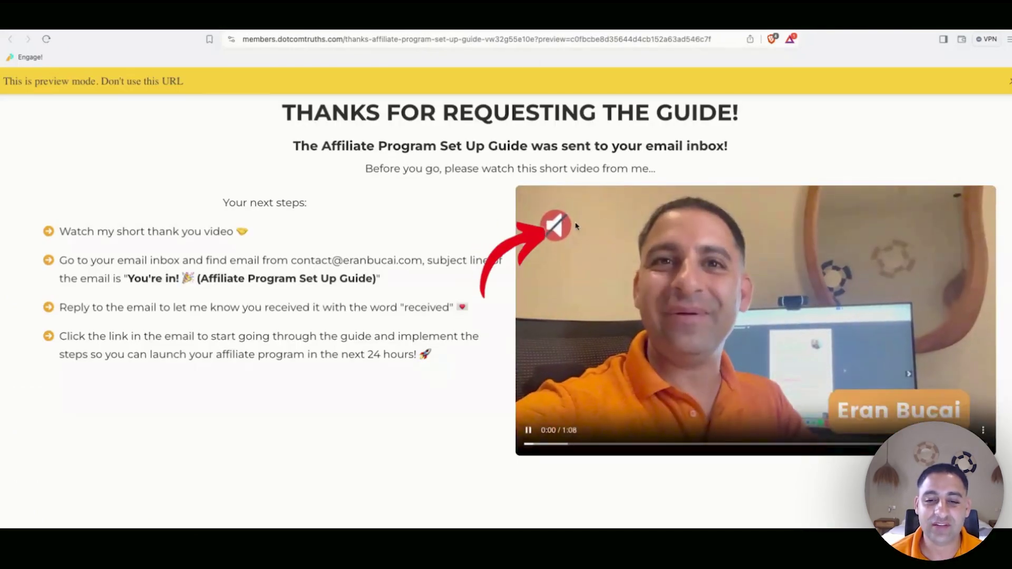
Unmute the auto-playing video in the page preview and pause it.
left_click(567, 228)
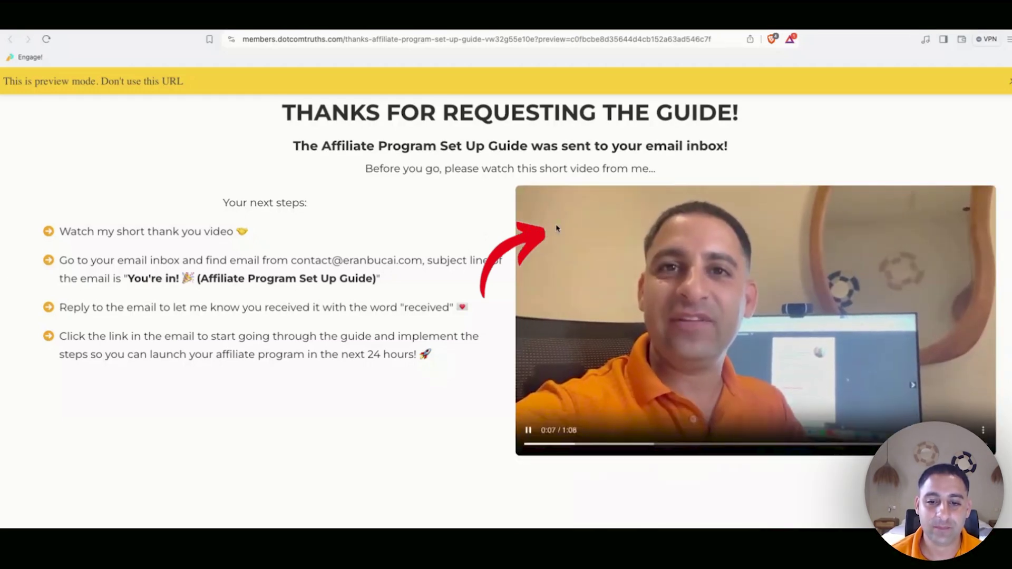
left_click(521, 378)
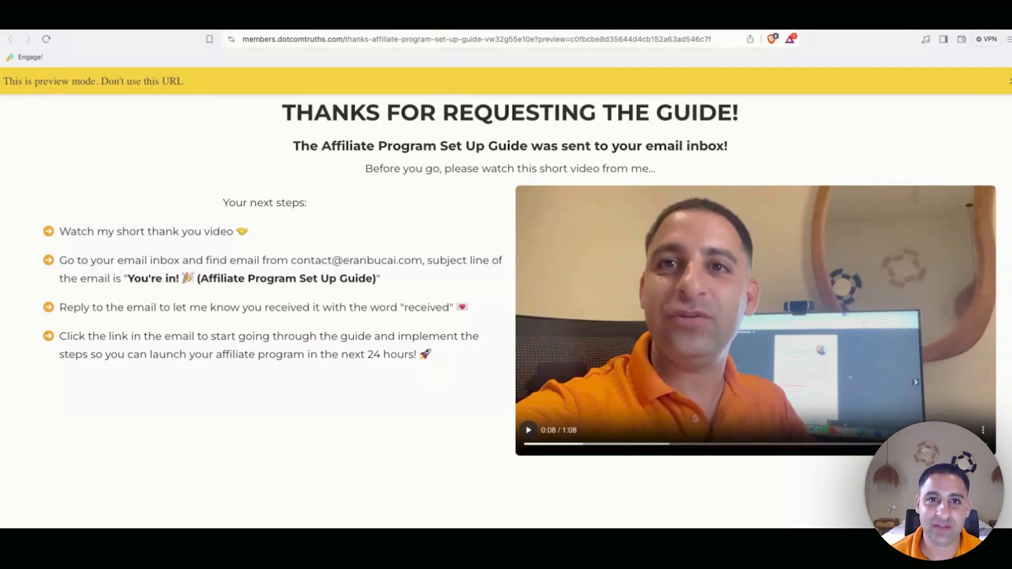
key("super+w")
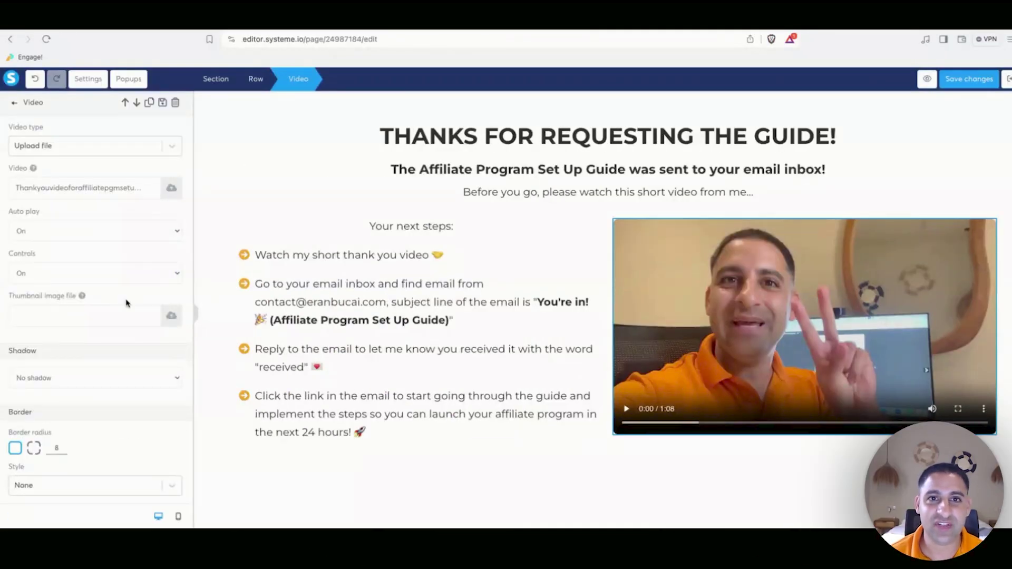
Return to the preview, jump to an early point in the video with the progress bar, and pause playback.
key("ctrl+Tab")
left_click(557, 444)
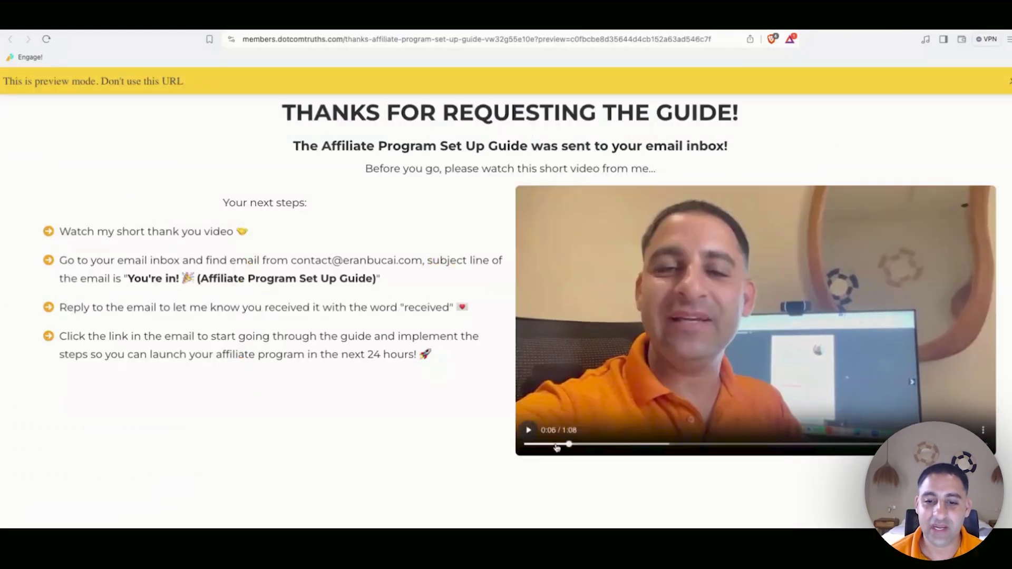
left_click(557, 444)
left_click(528, 430)
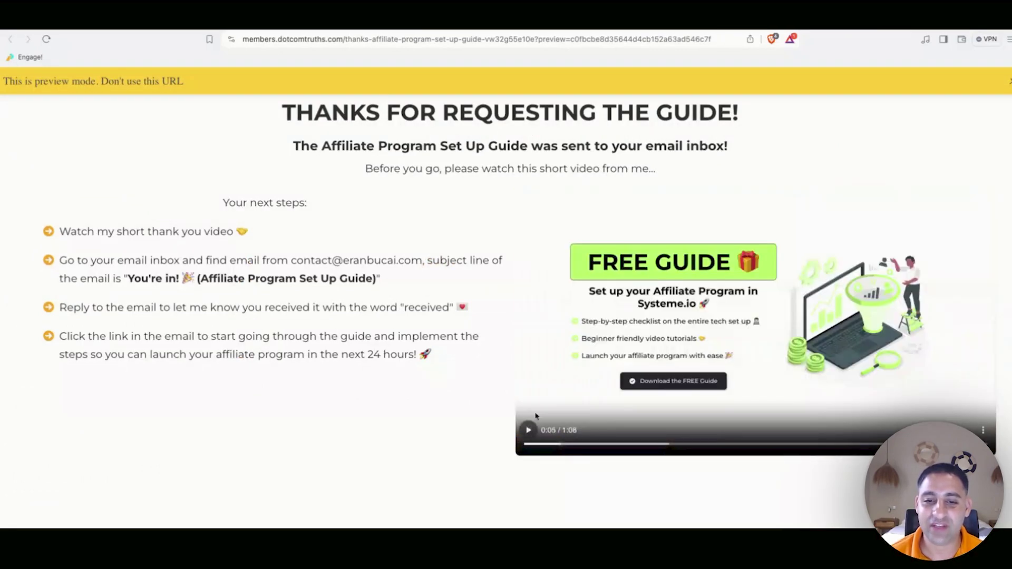
left_click(390, 26)
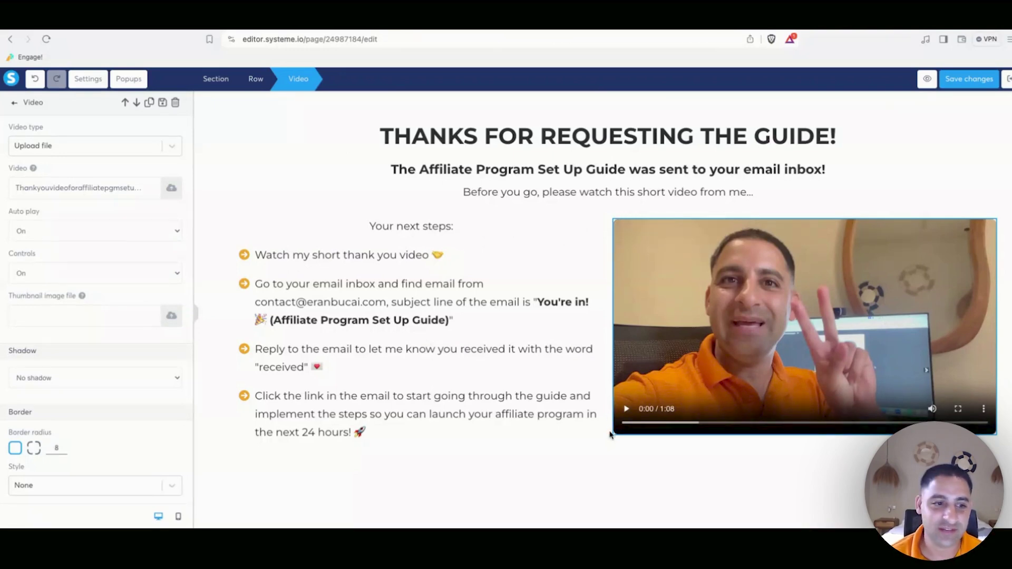
Give the video a Solid border in the default orange color F5A623.
scroll(95, 279, "down", 5)
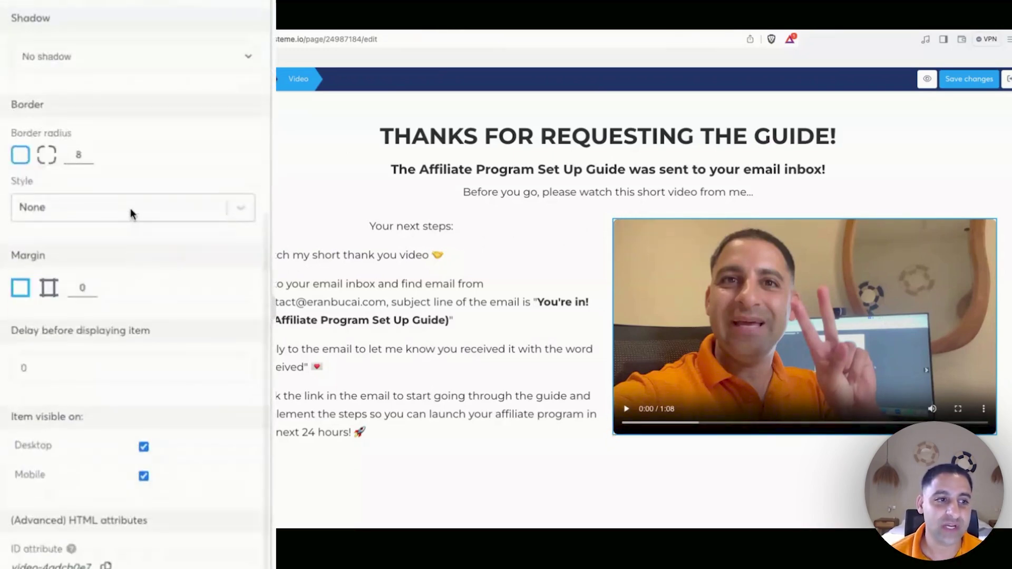
left_click(95, 239)
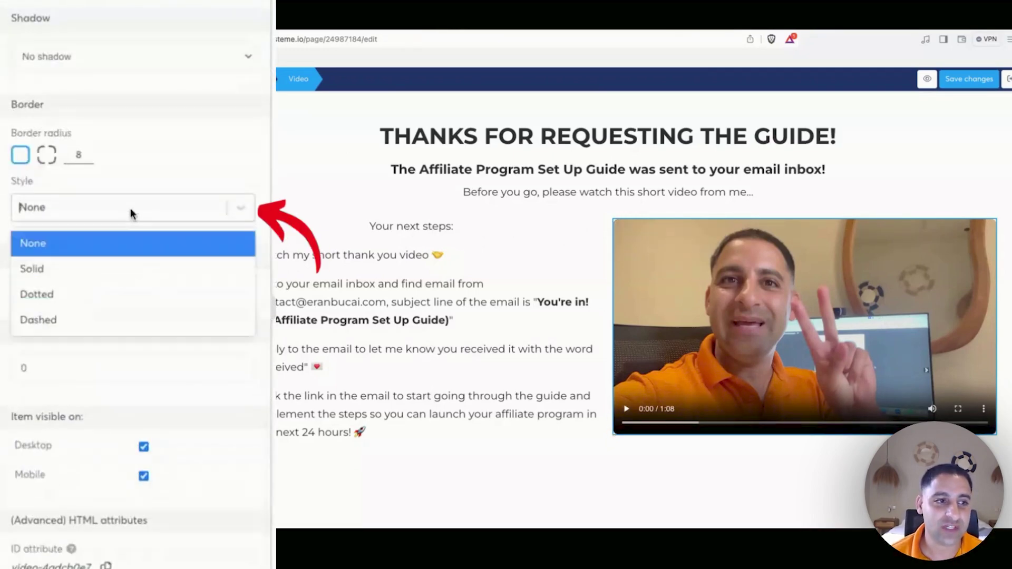
left_click(102, 268)
left_click(22, 263)
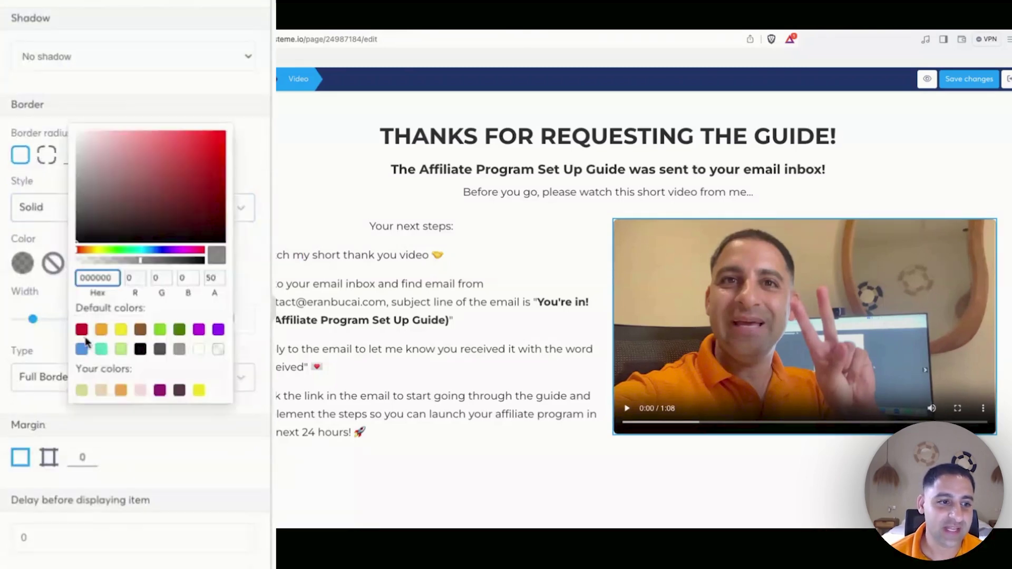
left_click(101, 329)
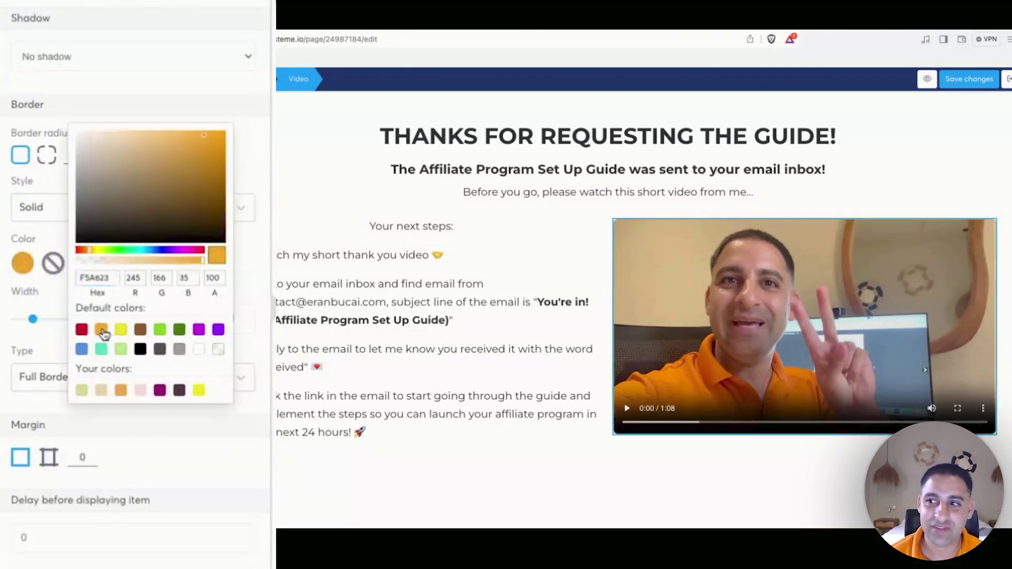
Save the changes and preview the page to check the video's border.
left_click(968, 80)
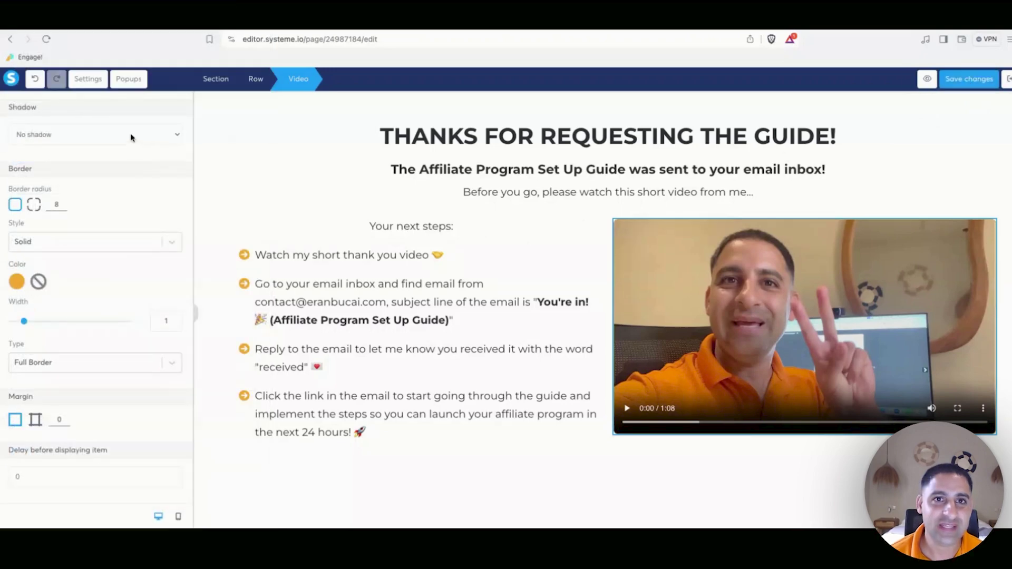
left_click(927, 79)
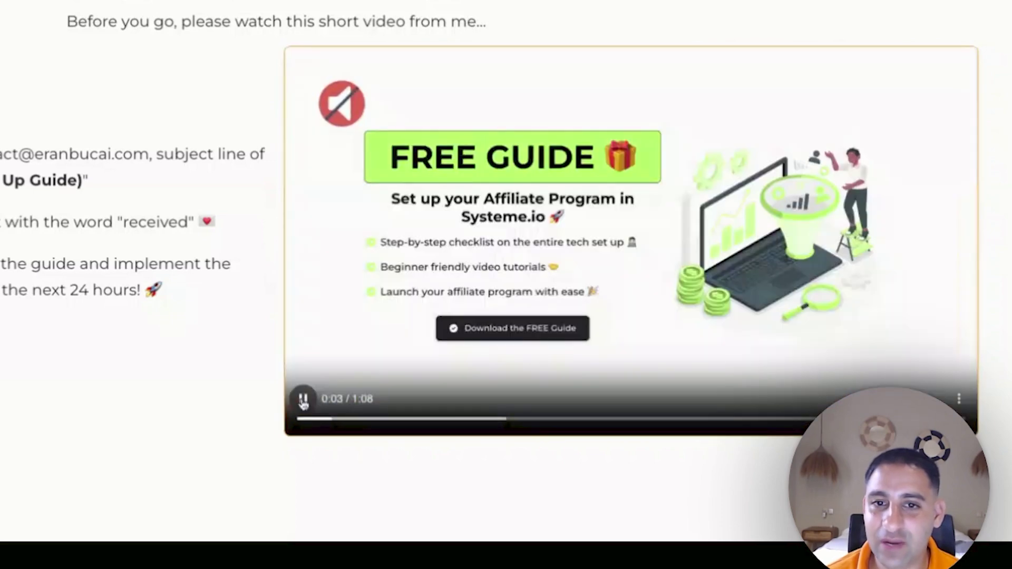
left_click(304, 399)
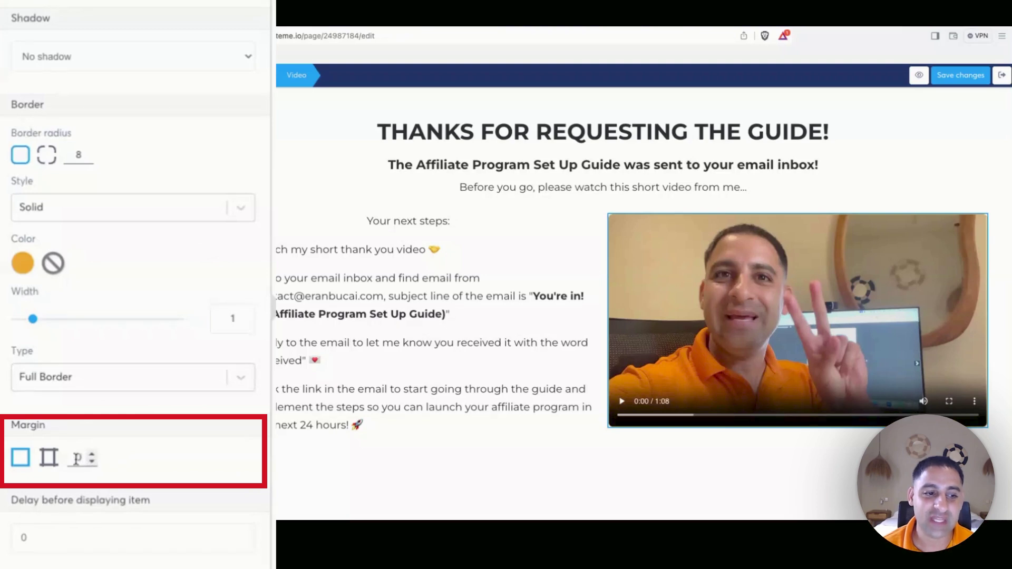
Set the video's margin to 20 and save the page.
left_click(72, 461)
type("2")
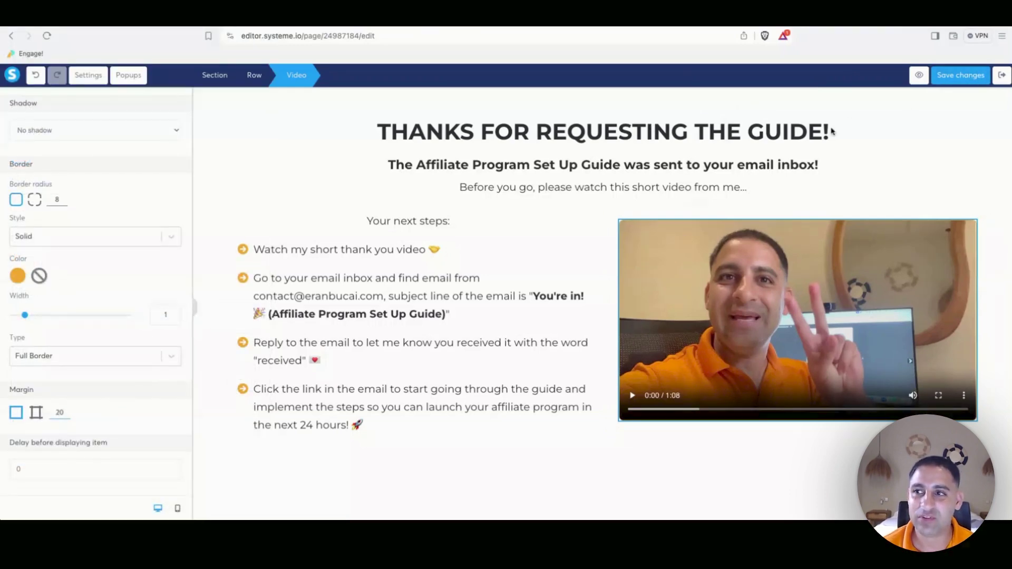
left_click(973, 77)
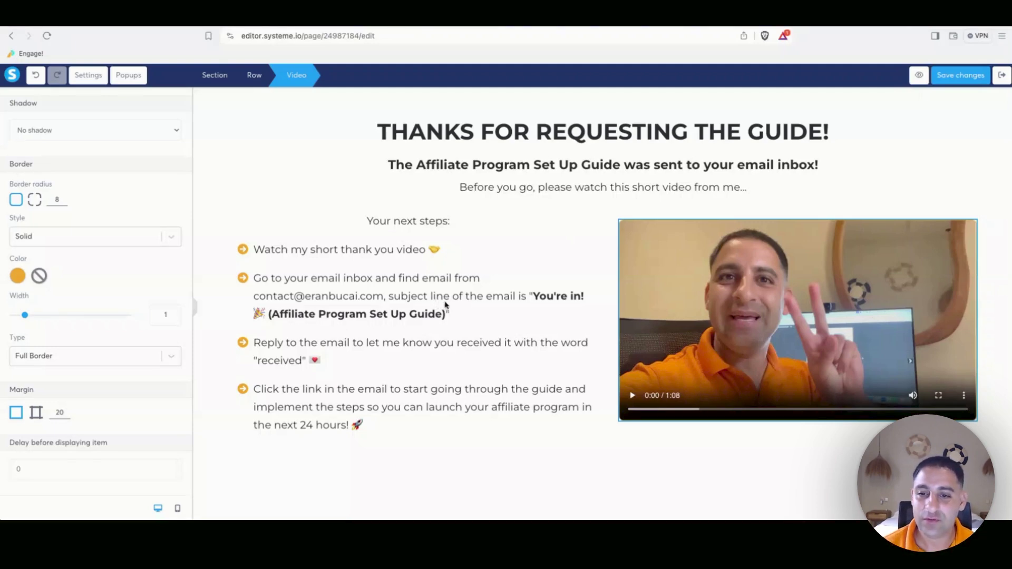
Make the "Your next steps:" text above the bulleted list bold.
left_click(587, 336)
left_click(663, 278)
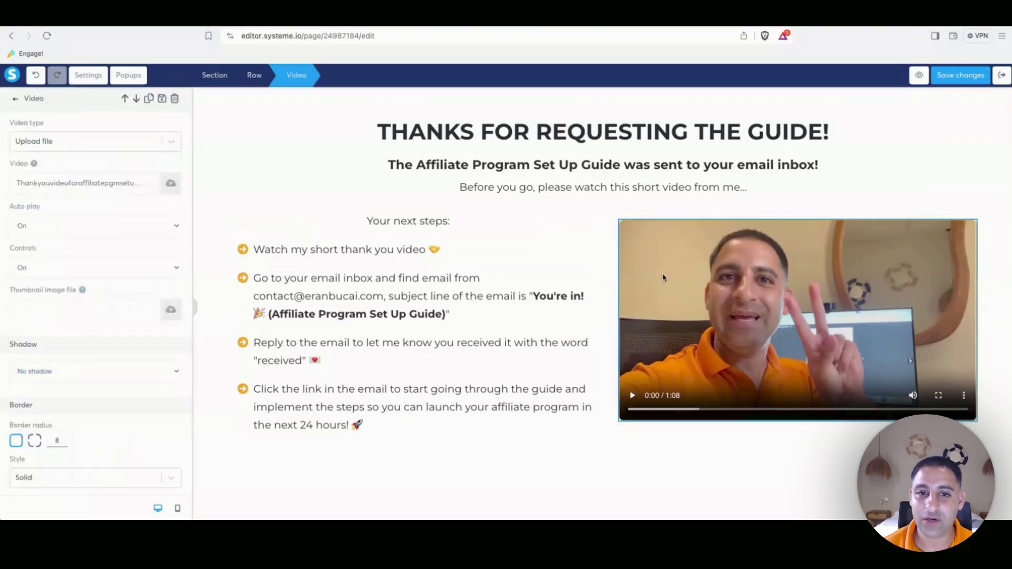
left_click(461, 222)
triple_click(460, 219)
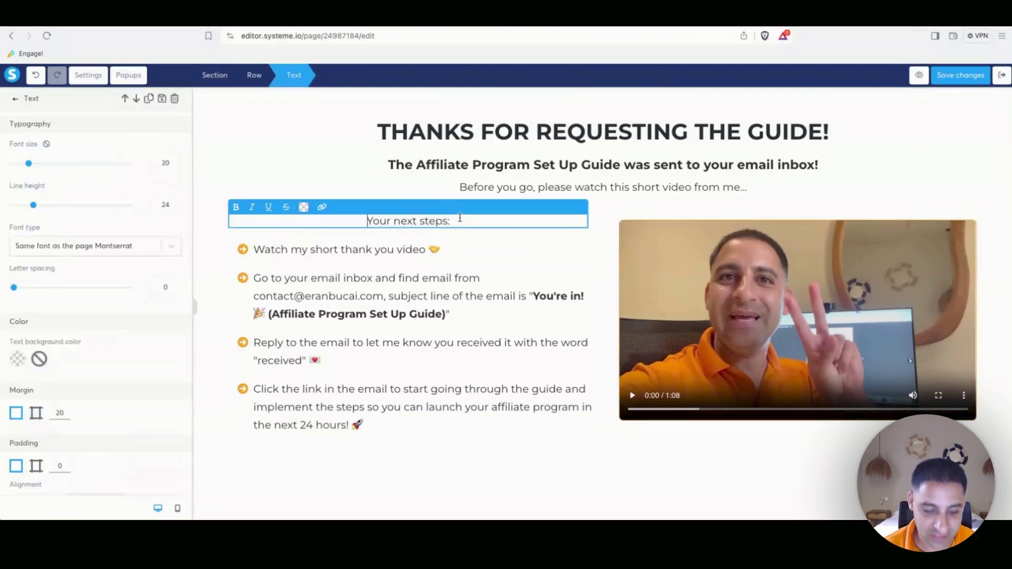
key("ctrl+b")
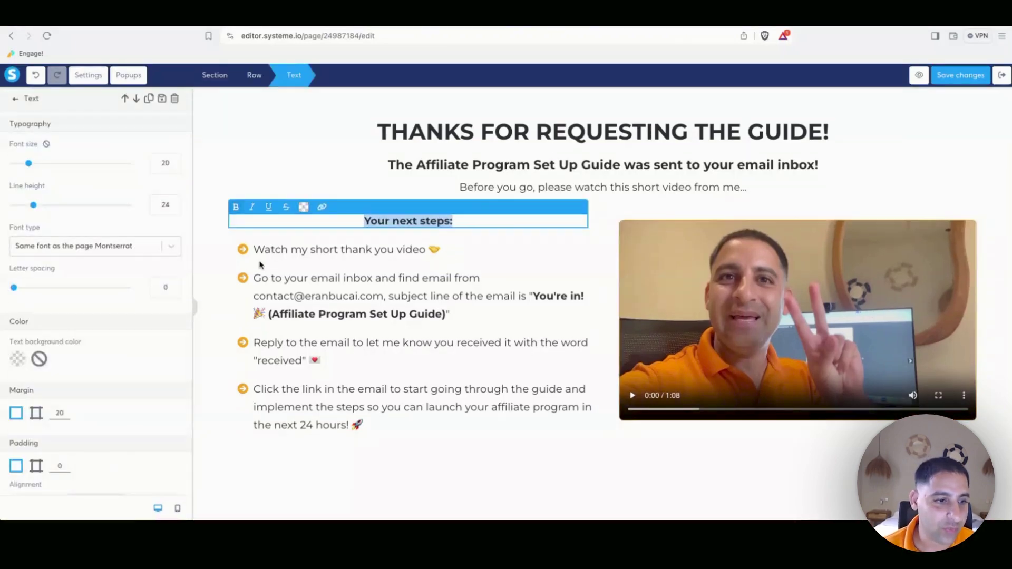
Left-align the "Your next steps:" text and save the page changes.
scroll(48, 357, "down", 3)
left_click(48, 356)
left_click(594, 334)
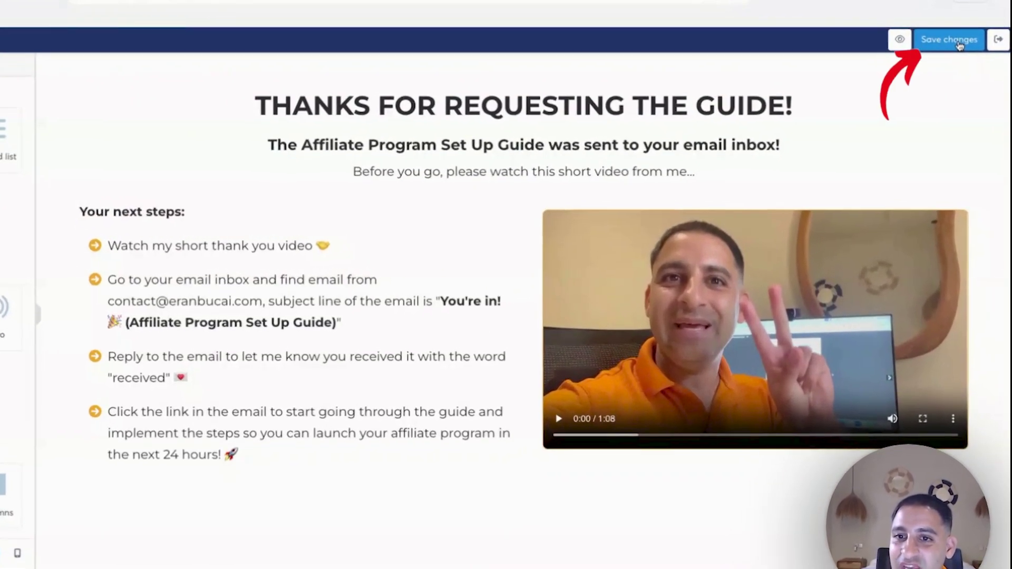
left_click(973, 75)
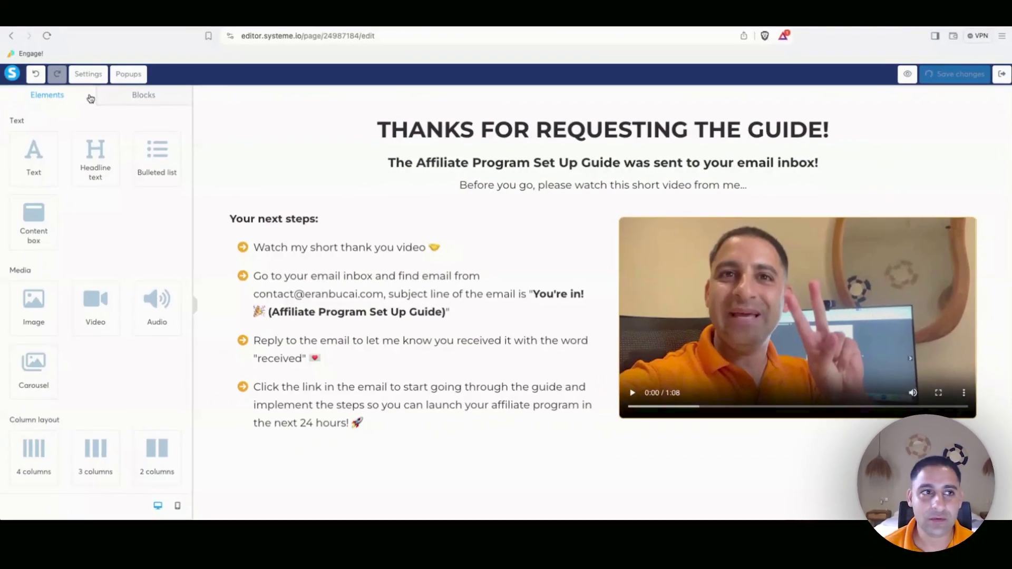
Change the SEO title in the page settings to "Thanks!".
left_click(93, 77)
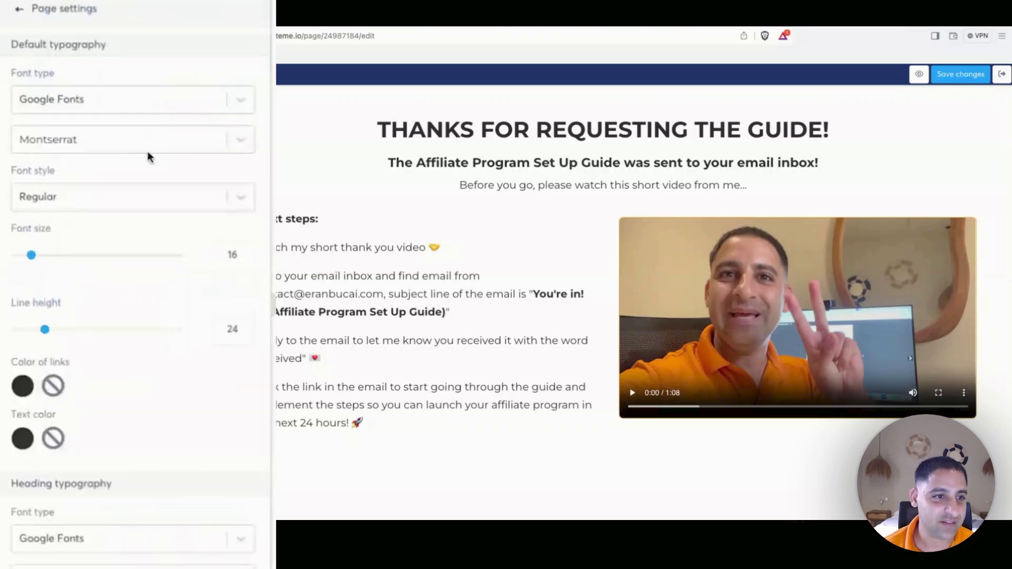
scroll(103, 204, "down", 10)
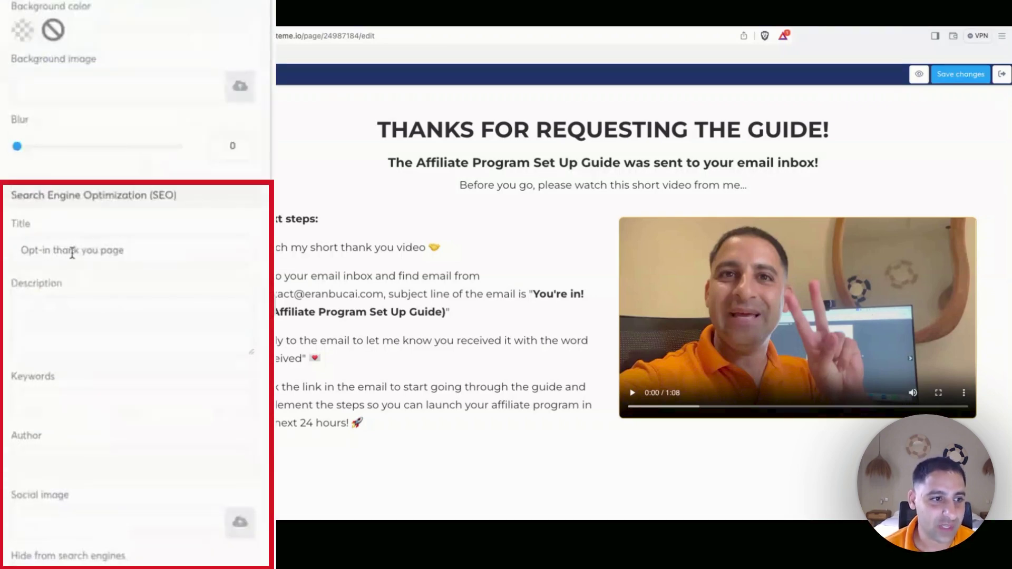
triple_click(138, 251)
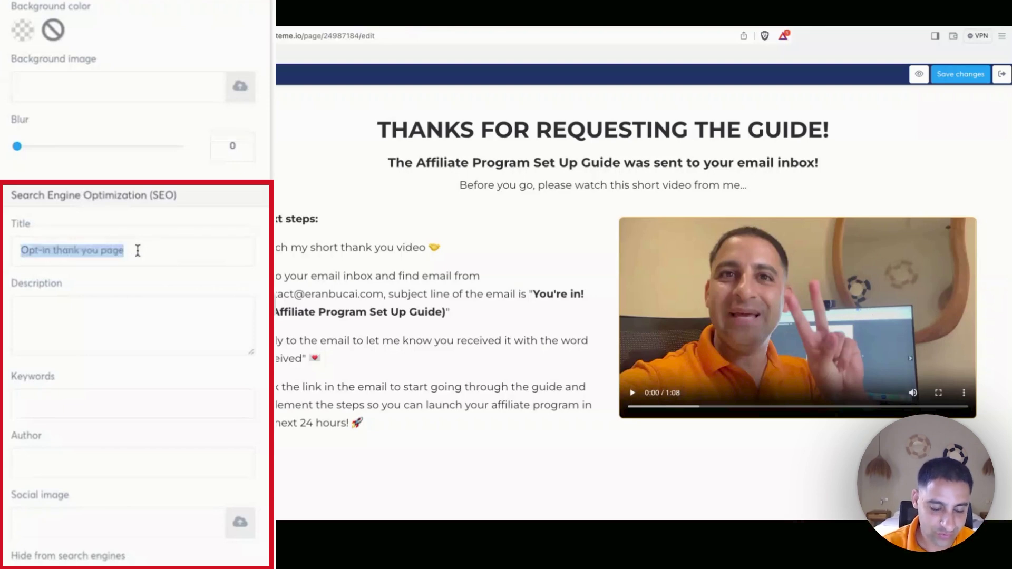
type("Thanks!")
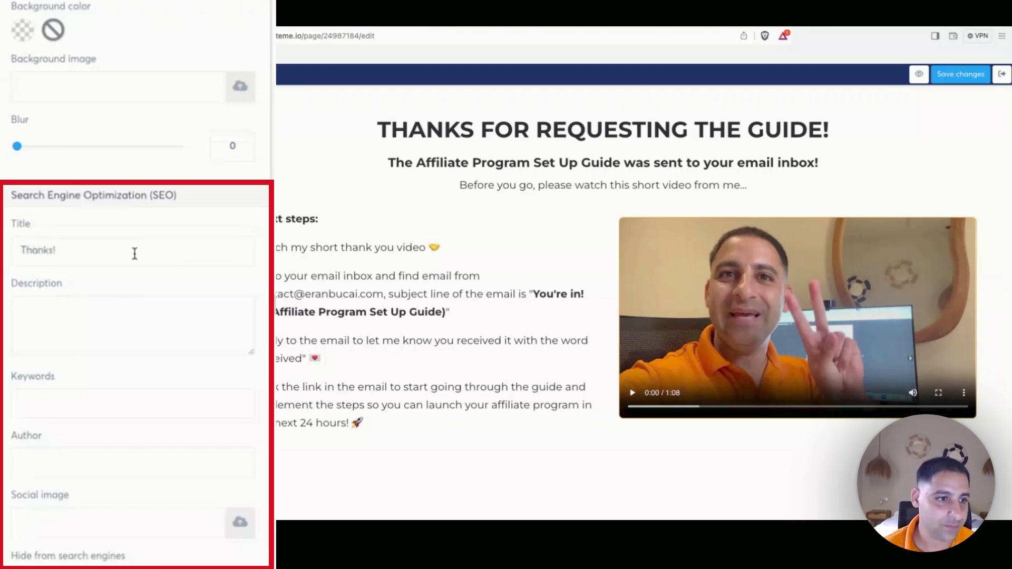
Set the page's Facebook tracking event to Lead.
left_click(83, 307)
scroll(83, 308, "down", 2)
scroll(83, 308, "down", 2)
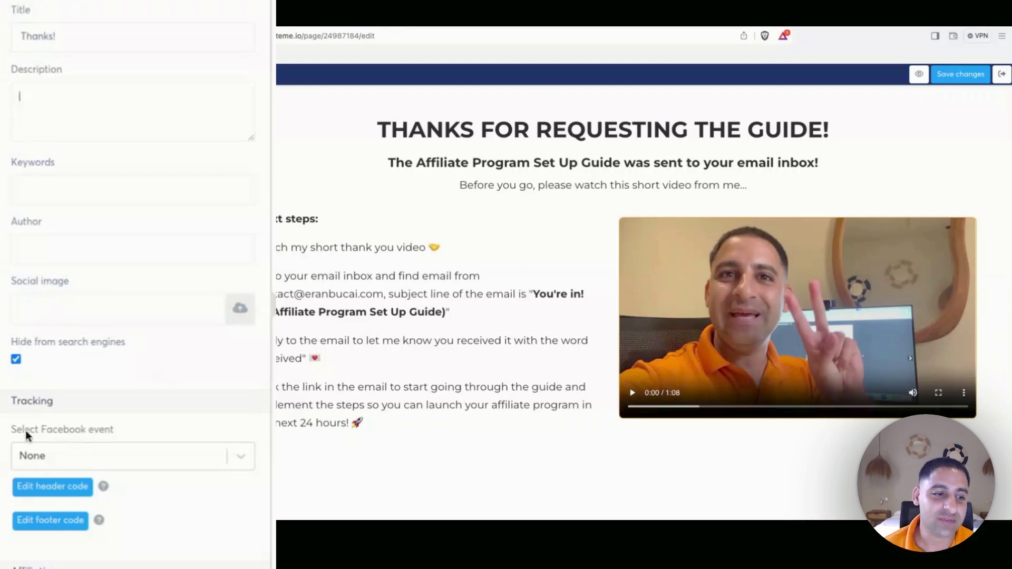
left_click_drag(3, 433, 119, 432)
left_click(241, 454)
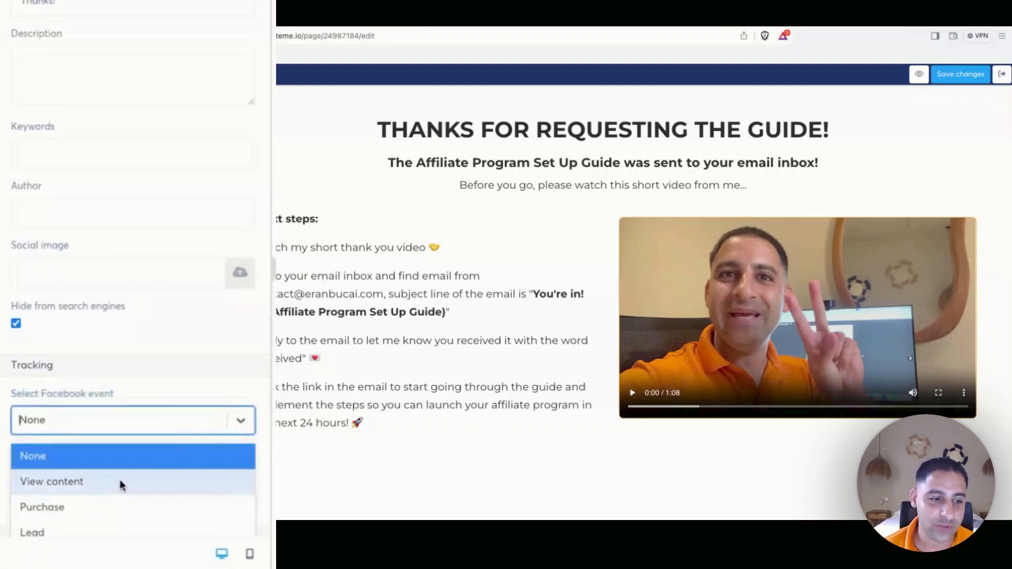
left_click(117, 532)
scroll(140, 424, "down", 1)
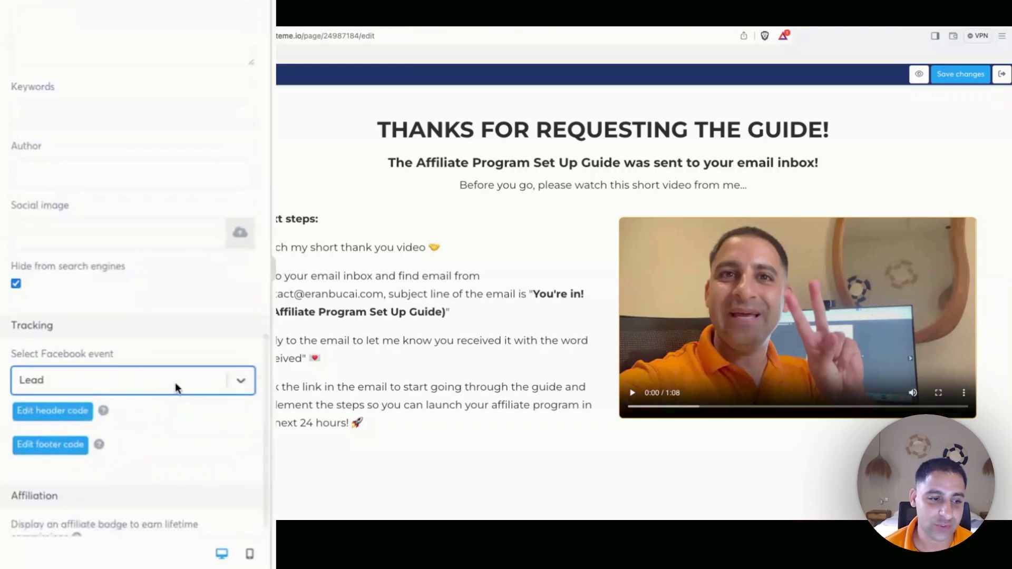
Save the page settings and open the preview of the updated thank you page.
scroll(191, 430, "down", 1)
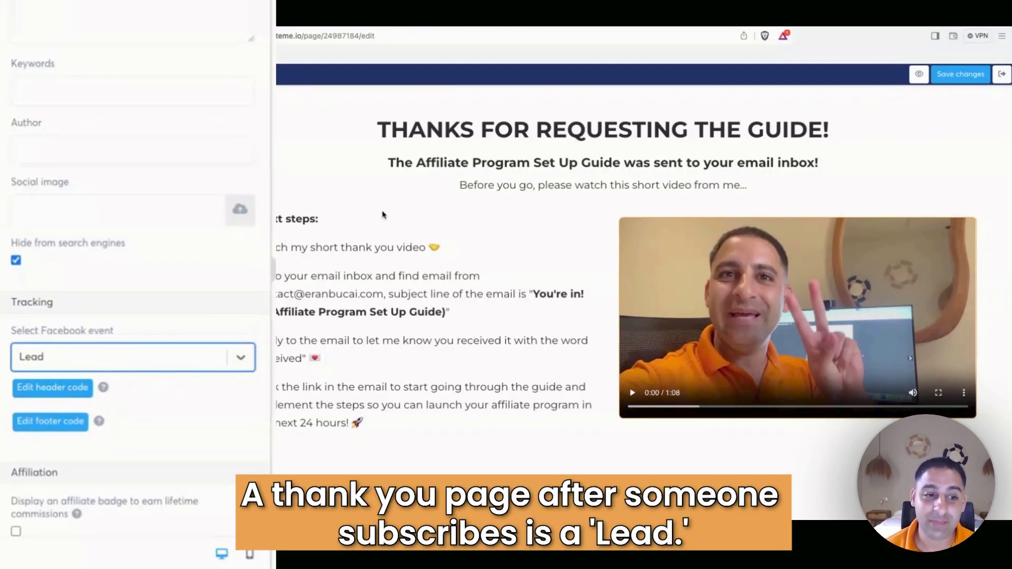
left_click(959, 75)
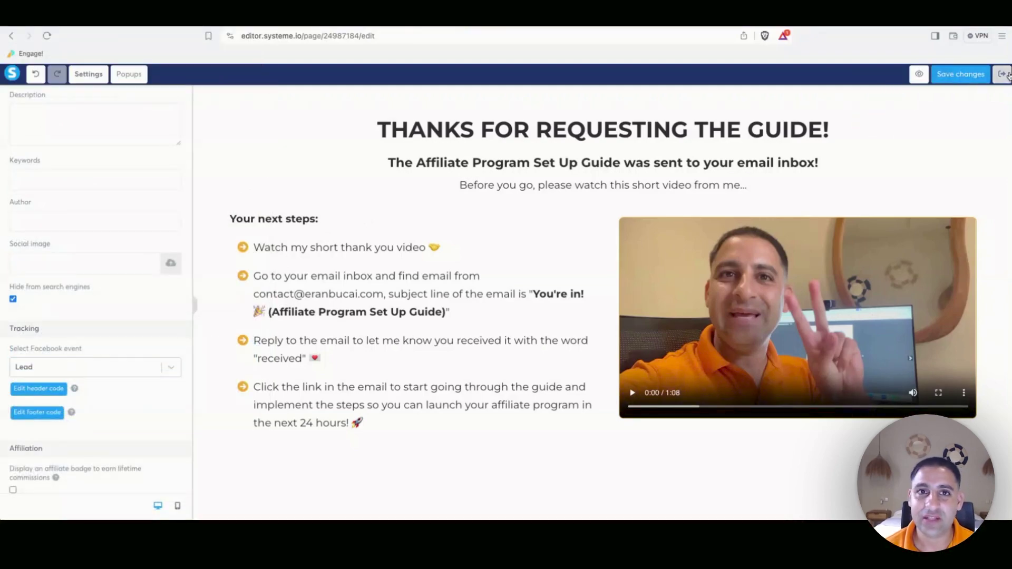
left_click(916, 73)
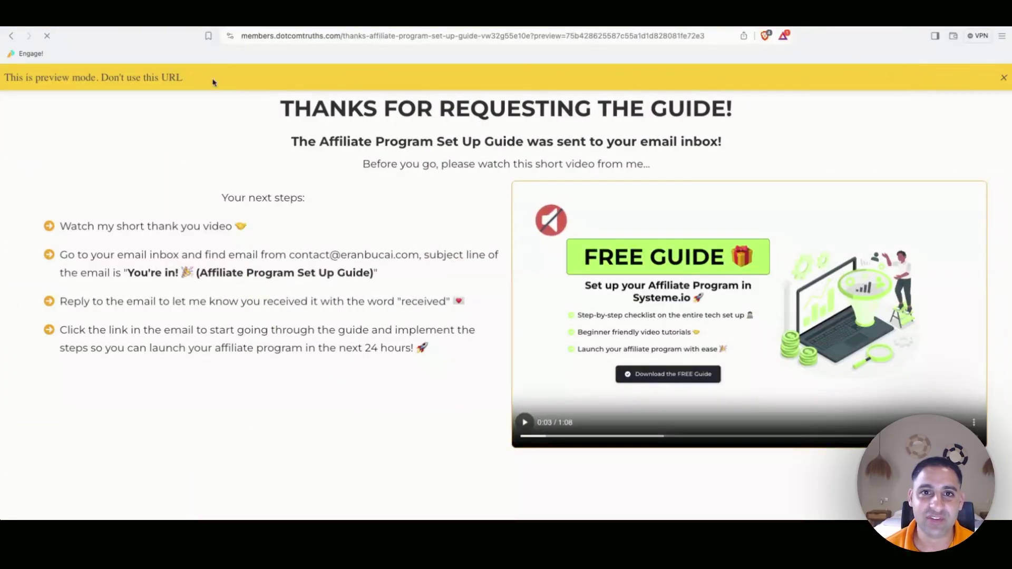